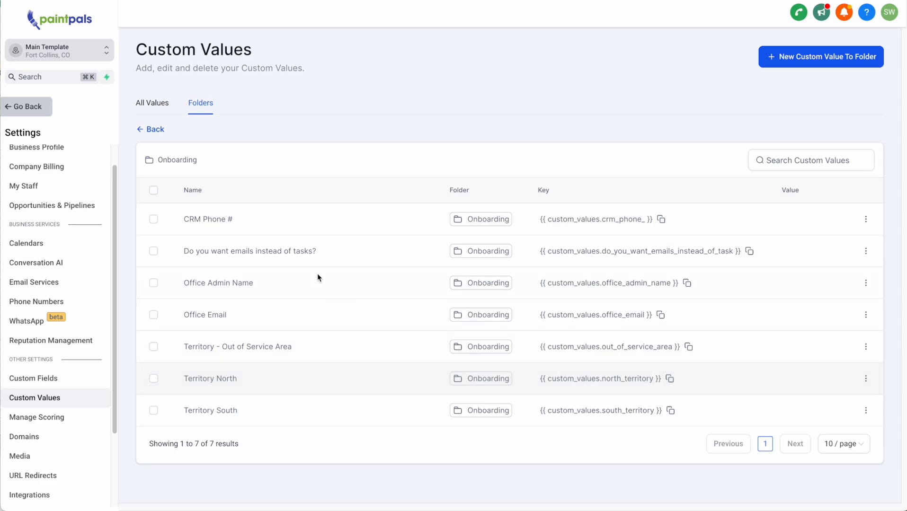
- Examine the "CRM Phone #" and "Do you want emails instead of tasks?" custom values in the Onboarding folder
{"action": "left_click_drag", "start_coordinate": [181, 219], "coordinate": [233, 224]}
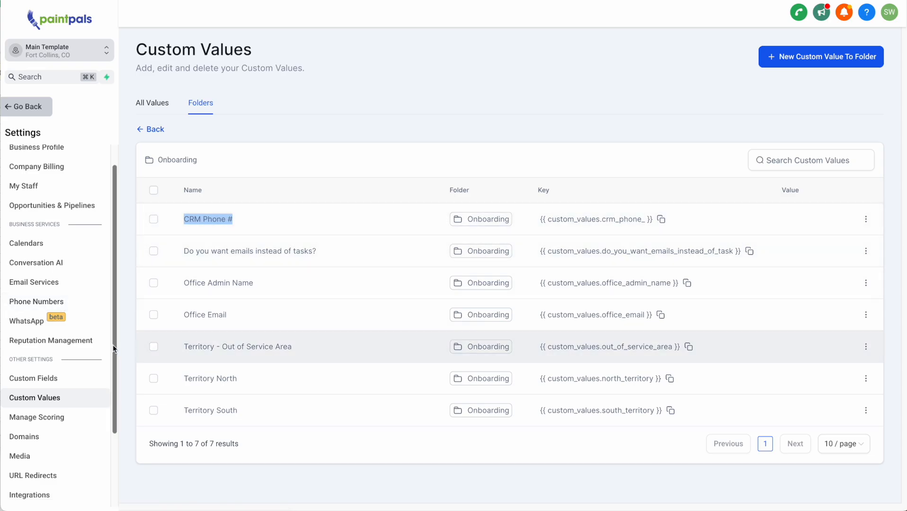
{"action": "left_click", "coordinate": [40, 303]}
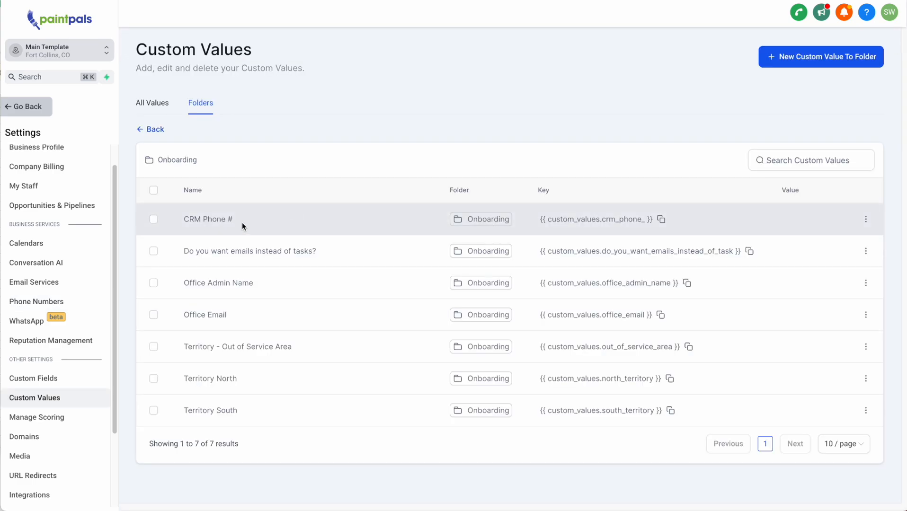
{"action": "left_click_drag", "start_coordinate": [184, 251], "coordinate": [327, 260]}
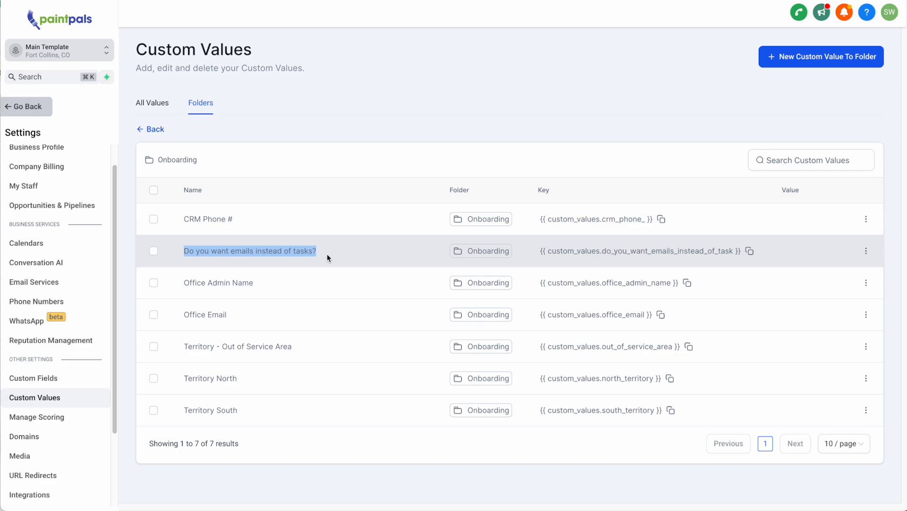
{"action": "left_click_drag", "start_coordinate": [282, 251], "coordinate": [316, 251]}
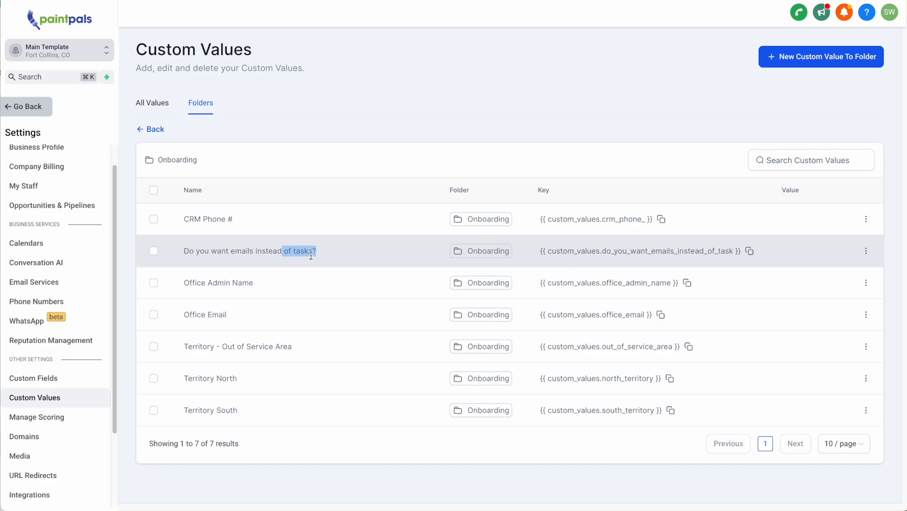
{"action": "left_click", "coordinate": [311, 256]}
{"action": "left_click_drag", "start_coordinate": [229, 253], "coordinate": [246, 253]}
{"action": "left_click_drag", "start_coordinate": [301, 252], "coordinate": [324, 254]}
- Enter "yes" as the value of "Do you want emails instead of tasks?" and close the edit form without saving
{"action": "left_click", "coordinate": [866, 251]}
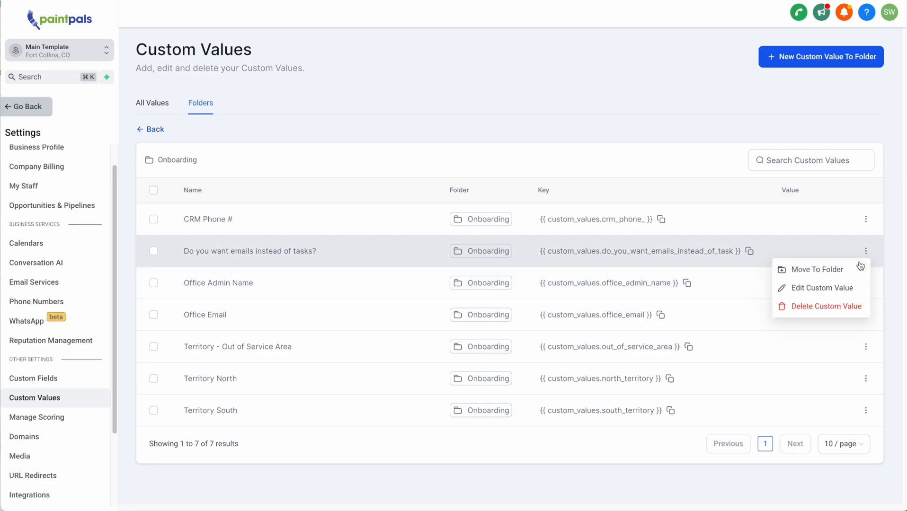
{"action": "left_click", "coordinate": [846, 288]}
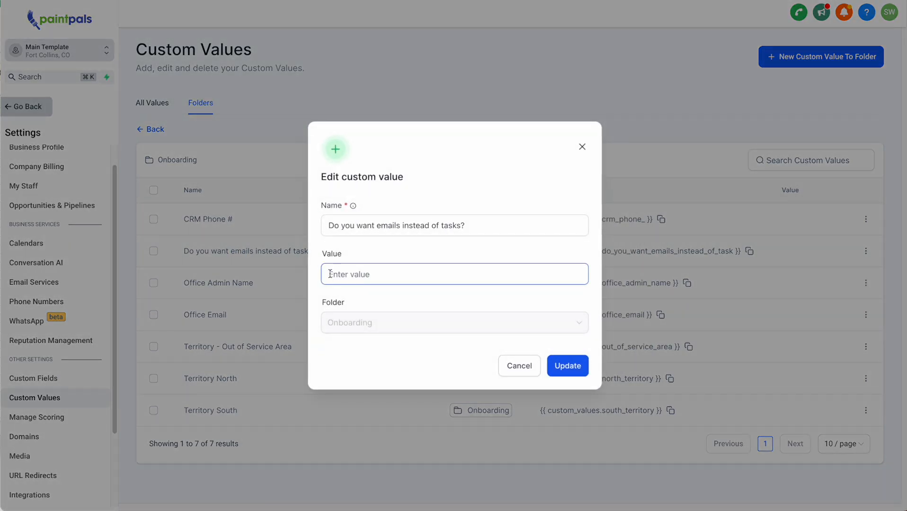
{"action": "type", "text": "yes"}
{"action": "left_click", "coordinate": [582, 147]}
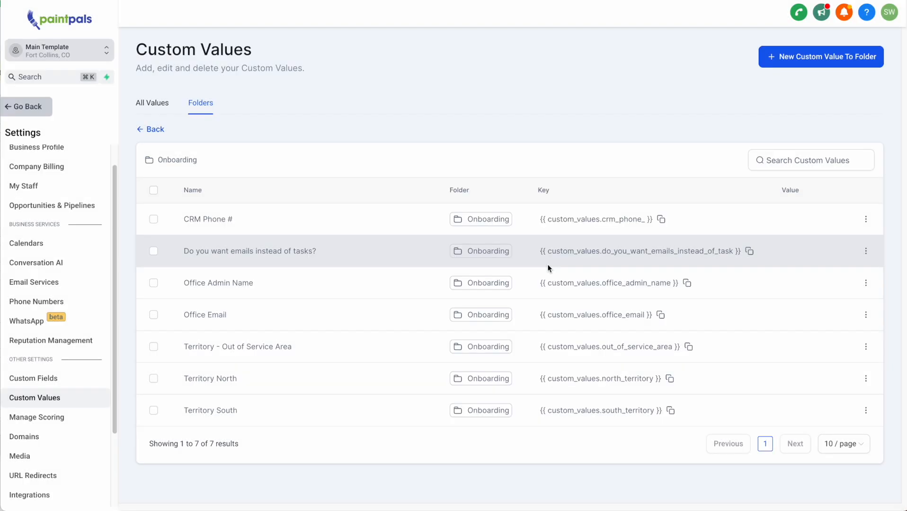
- Examine the Office Admin Name and Office Email custom values, along with the emails-instead-of-tasks option
{"action": "left_click_drag", "start_coordinate": [184, 283], "coordinate": [255, 283]}
{"action": "left_click_drag", "start_coordinate": [184, 314], "coordinate": [182, 285]}
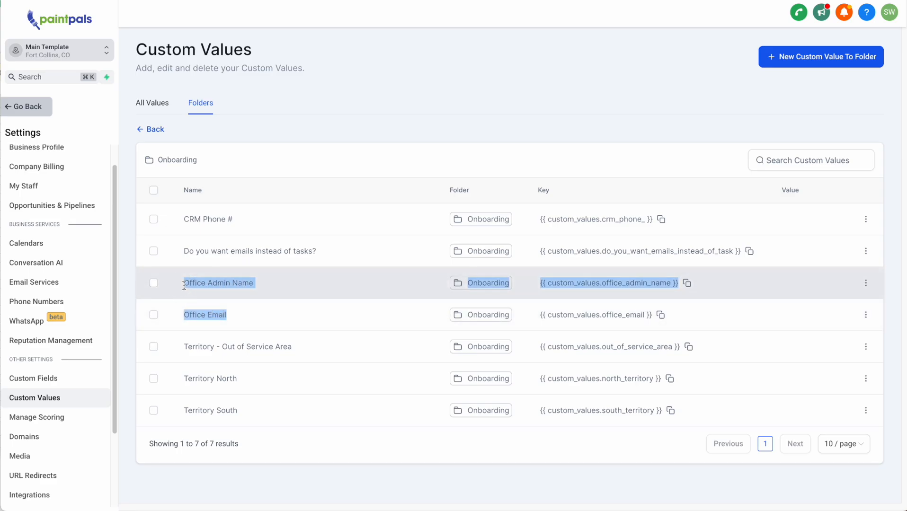
{"action": "left_click", "coordinate": [272, 293]}
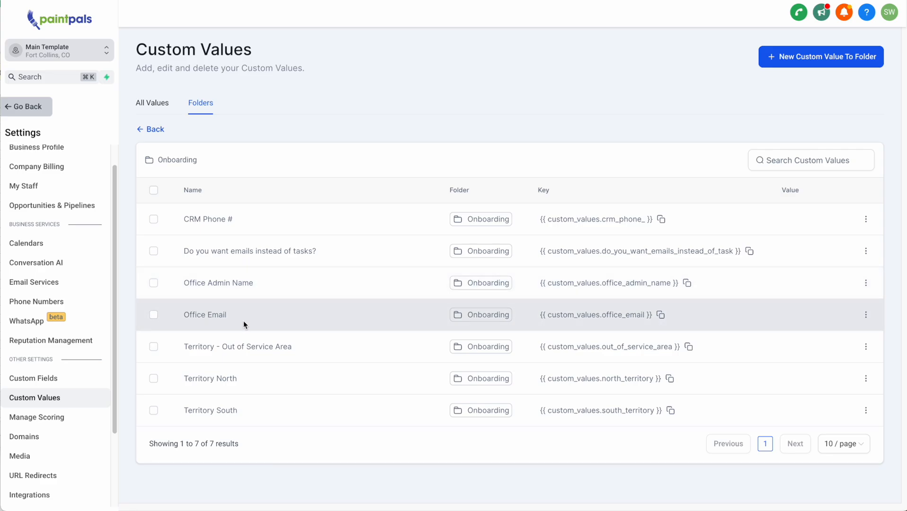
{"action": "left_click_drag", "start_coordinate": [237, 319], "coordinate": [186, 283]}
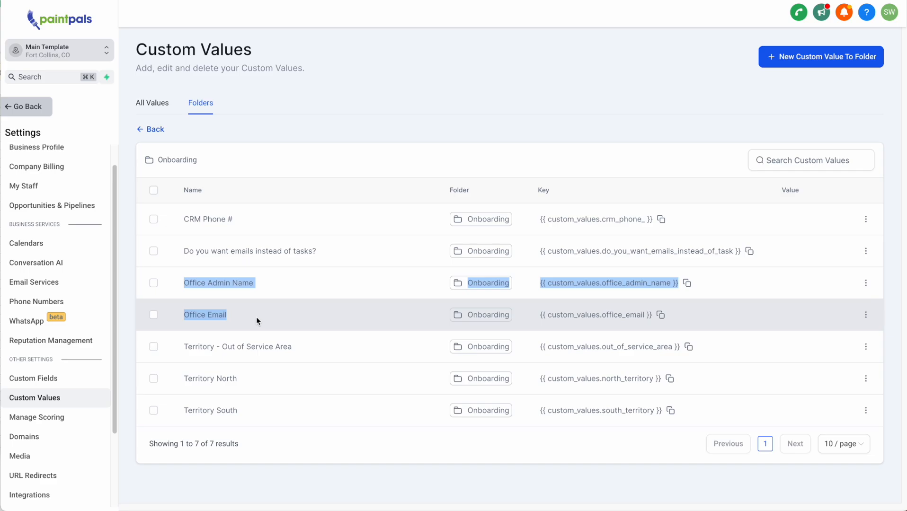
{"action": "left_click", "coordinate": [238, 322]}
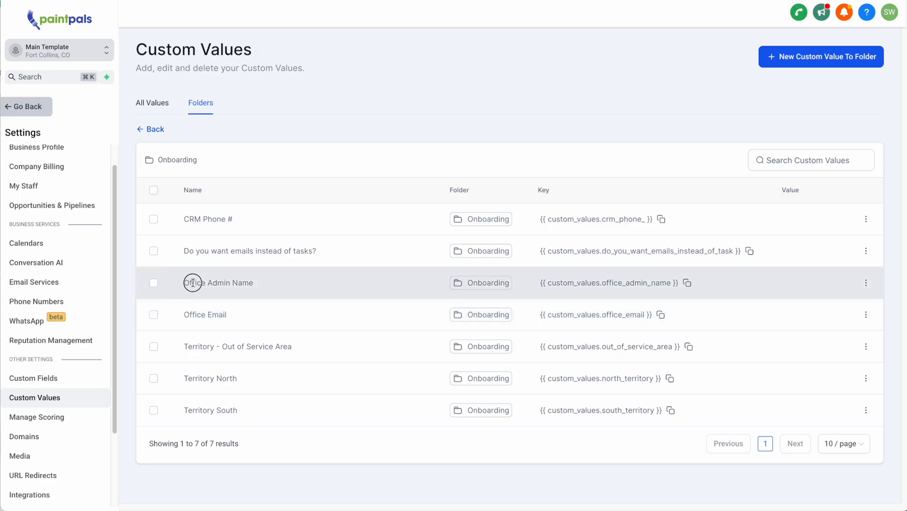
{"action": "left_click_drag", "start_coordinate": [183, 283], "coordinate": [266, 282]}
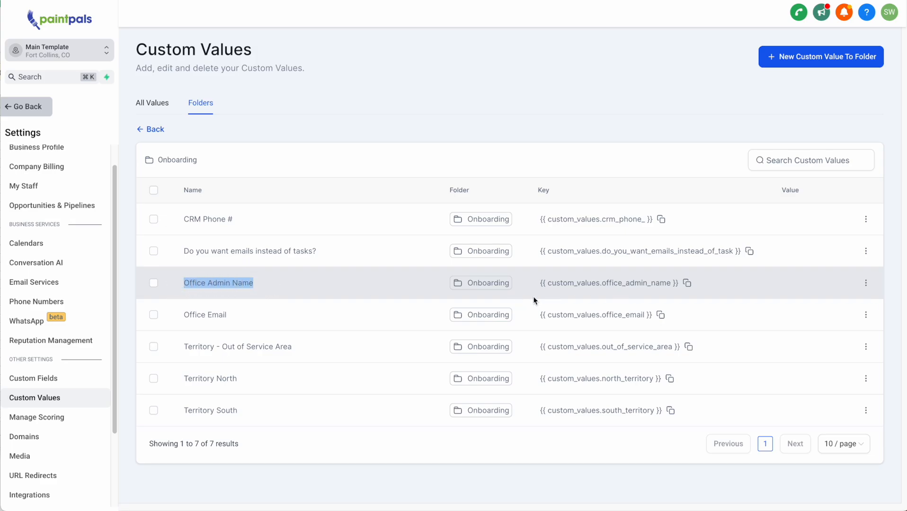
{"action": "left_click", "coordinate": [207, 288]}
{"action": "left_click_drag", "start_coordinate": [184, 287], "coordinate": [307, 295]}
{"action": "left_click", "coordinate": [229, 316]}
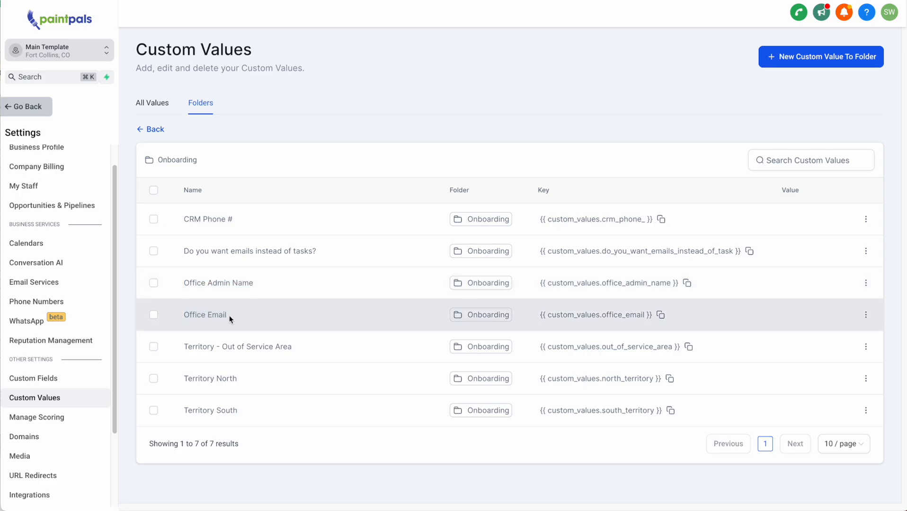
{"action": "left_click_drag", "start_coordinate": [229, 316], "coordinate": [183, 316]}
{"action": "left_click_drag", "start_coordinate": [230, 251], "coordinate": [274, 251]}
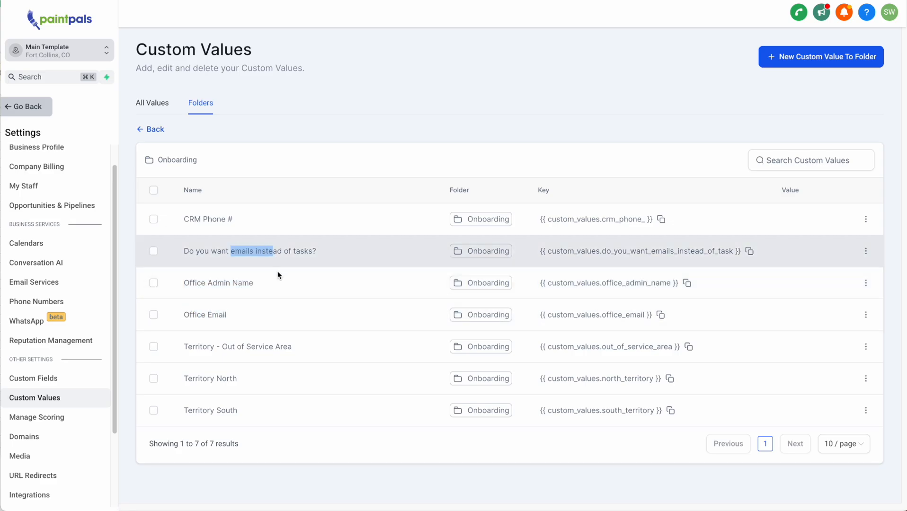
{"action": "left_click_drag", "start_coordinate": [236, 326], "coordinate": [184, 316]}
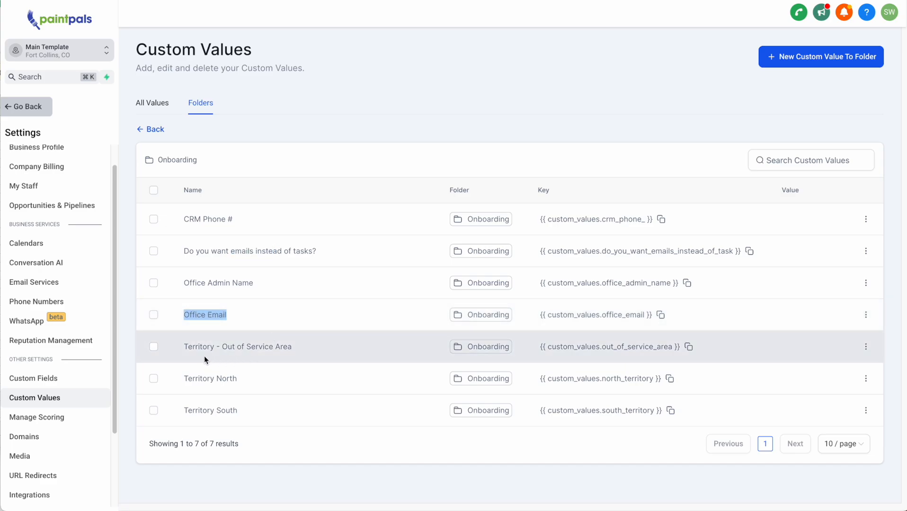
- Examine the territory custom values and the zip code list stored for North Territory in the Paint Pals account
{"action": "left_click_drag", "start_coordinate": [178, 348], "coordinate": [297, 406]}
{"action": "left_click", "coordinate": [307, 355]}
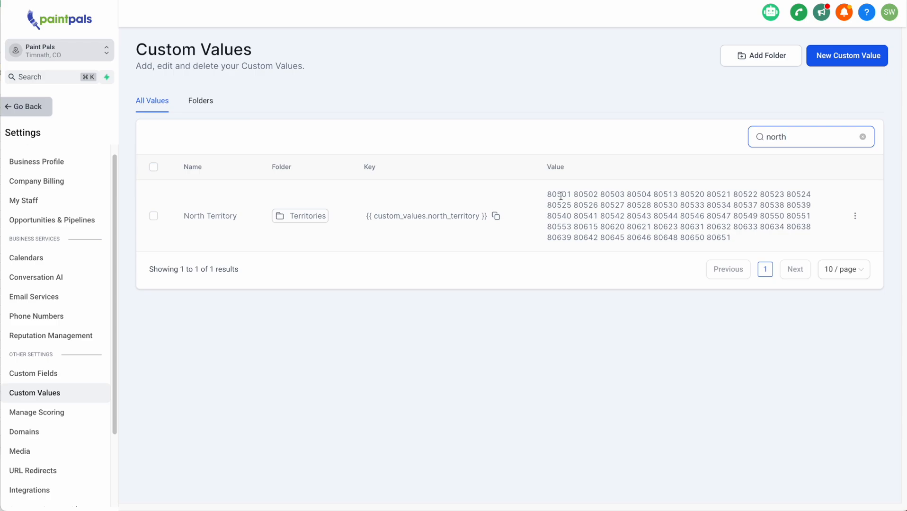
{"action": "left_click_drag", "start_coordinate": [548, 194], "coordinate": [706, 232]}
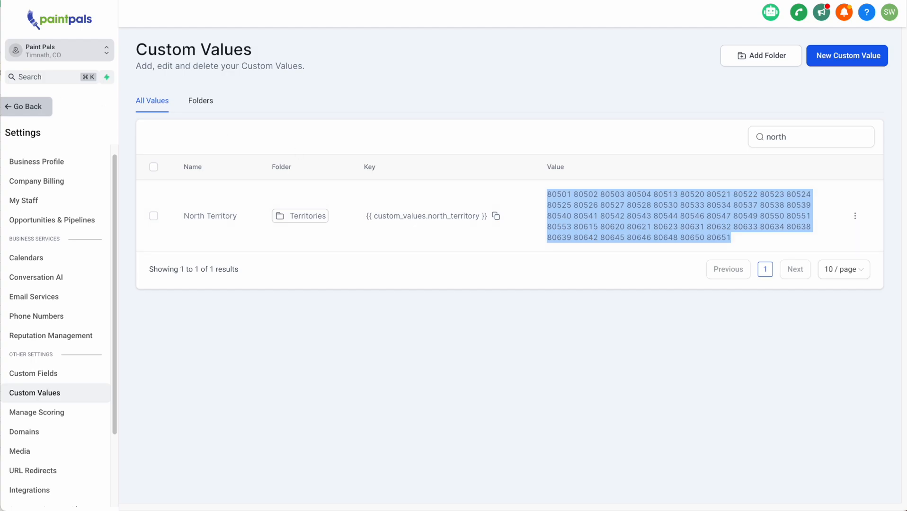
- Switch to Excel and select the three example zip codes stacked in column O
{"action": "key", "text": "super+Tab"}
{"action": "left_click", "coordinate": [255, 275]}
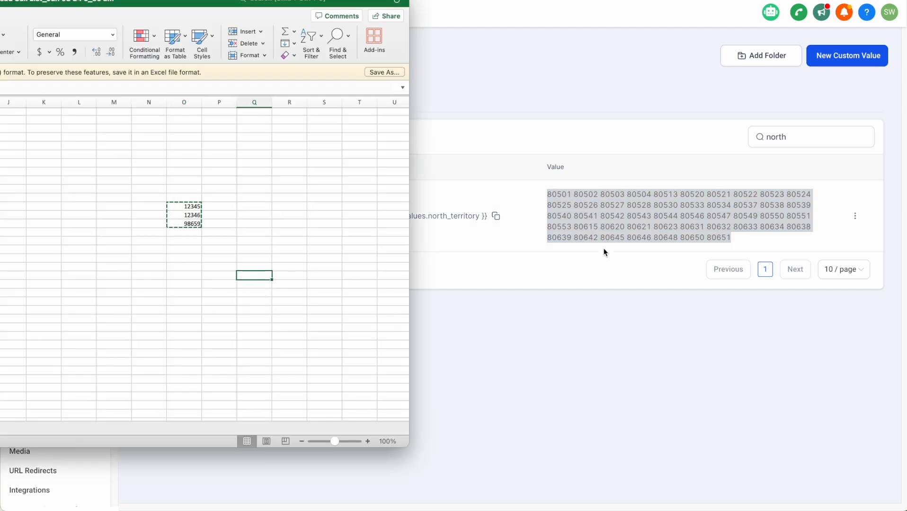
{"action": "left_click_drag", "start_coordinate": [182, 207], "coordinate": [182, 276]}
{"action": "left_click_drag", "start_coordinate": [186, 207], "coordinate": [187, 221]}
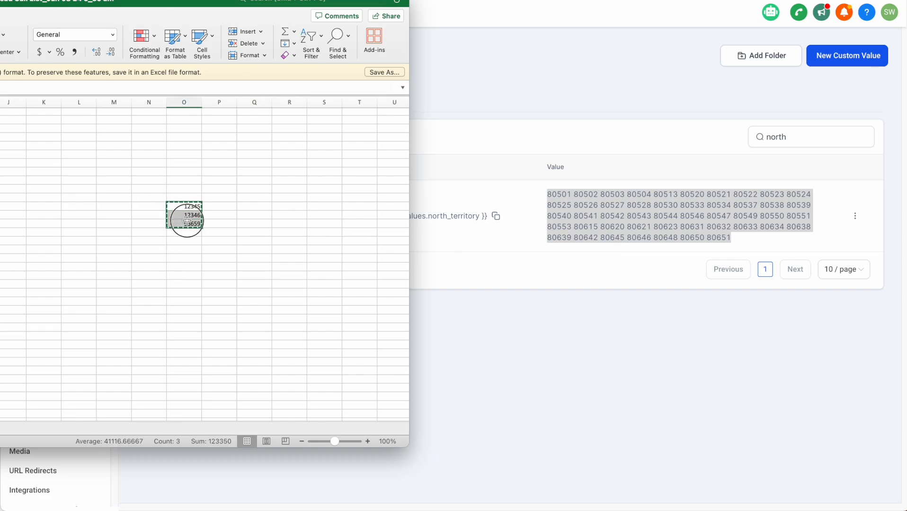
- Open the North Territory custom value for editing, review its zip codes, and return to the list without saving
{"action": "left_click", "coordinate": [858, 219]}
{"action": "left_click", "coordinate": [858, 219]}
{"action": "left_click", "coordinate": [852, 250]}
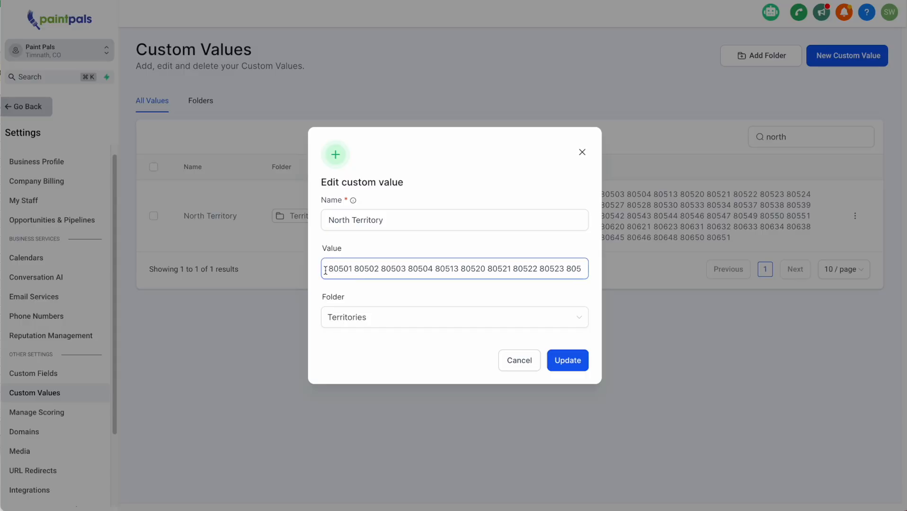
{"action": "left_click_drag", "start_coordinate": [330, 270], "coordinate": [629, 266]}
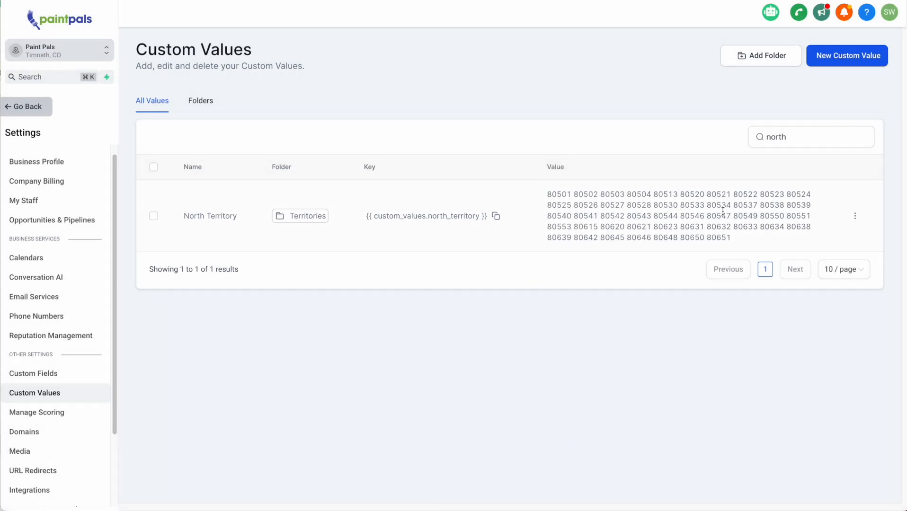
{"action": "left_click_drag", "start_coordinate": [736, 239], "coordinate": [548, 193]}
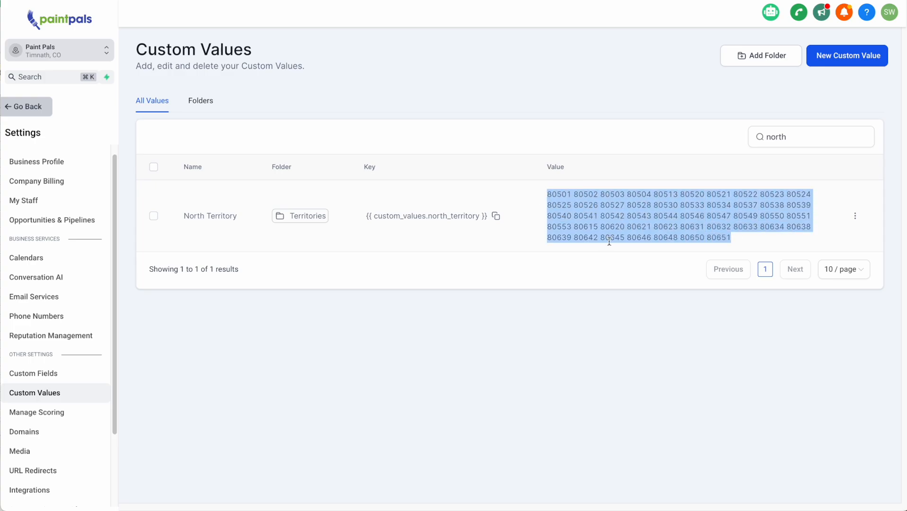